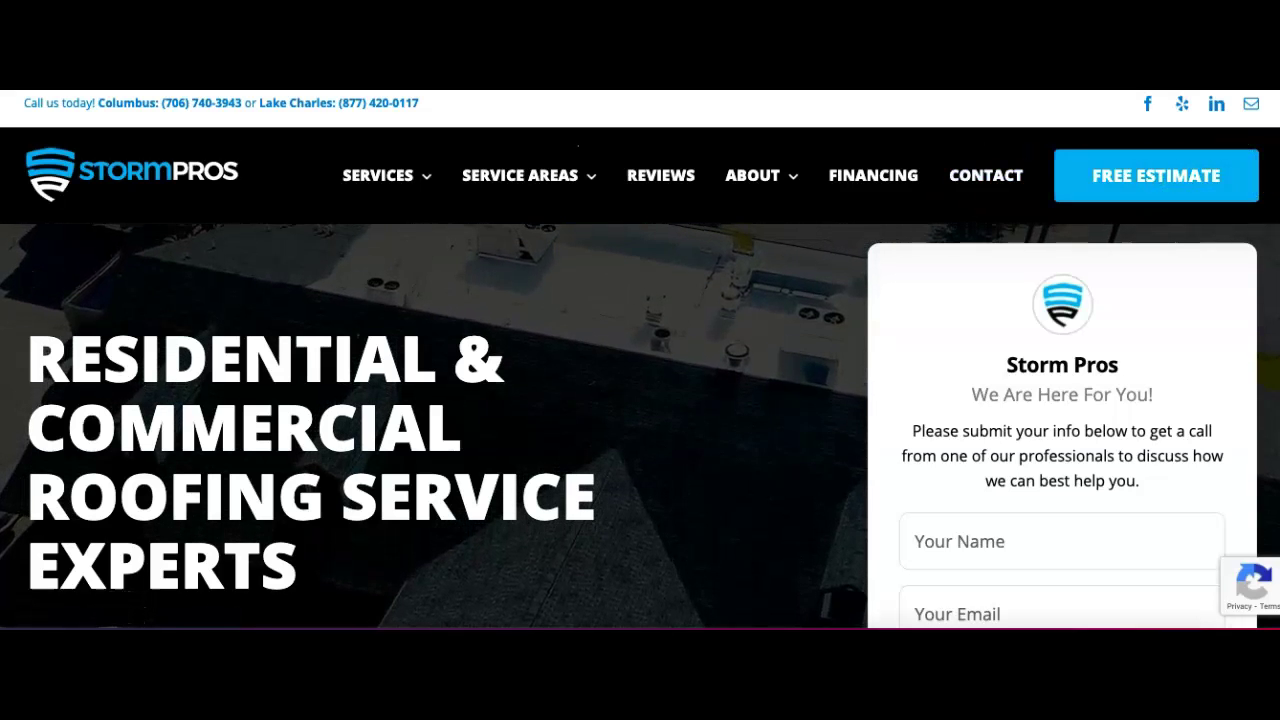
Step: Scroll the Storm Pros homepage to its footer listing services and six service-area cities
scroll(640, 400, "down", 10)
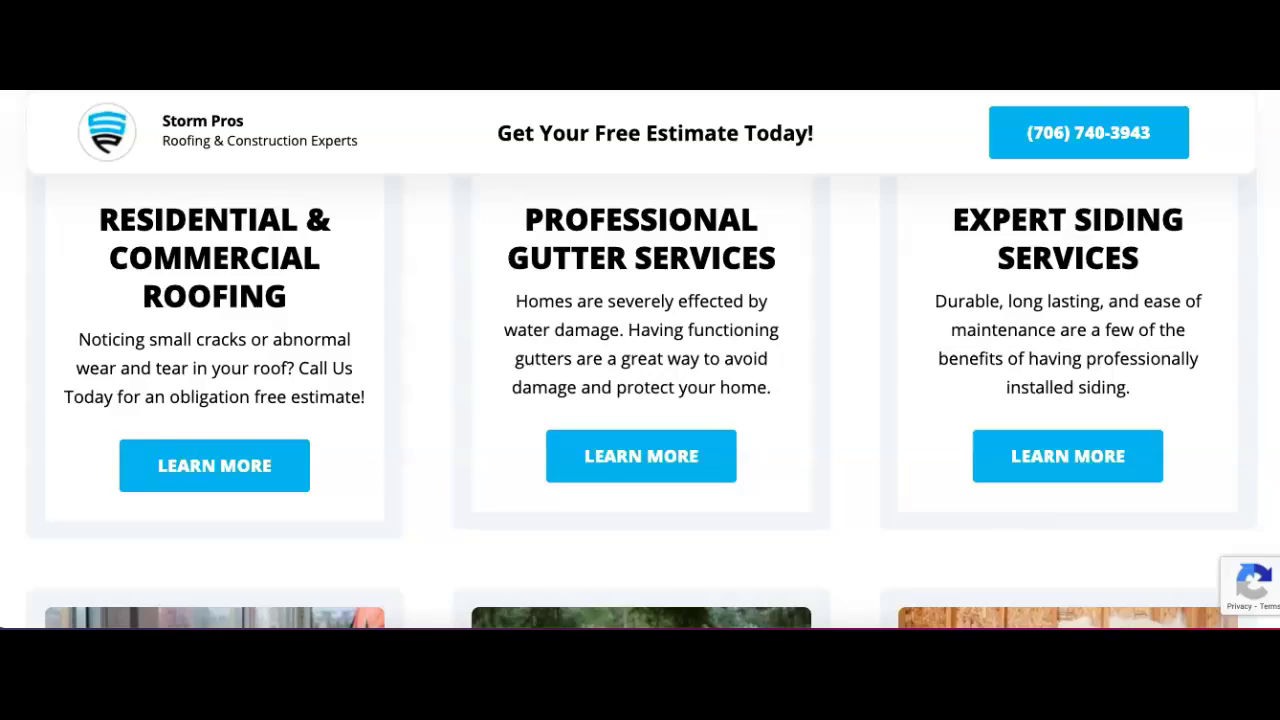
scroll(640, 400, "down", 10)
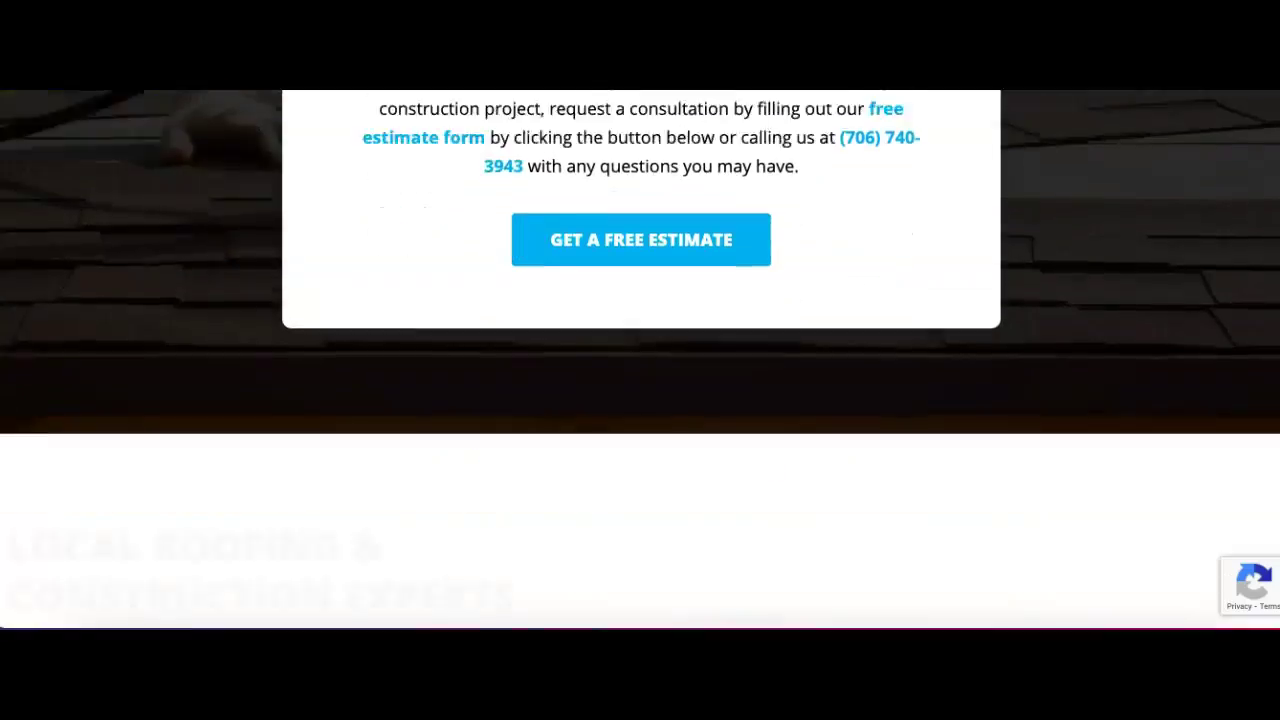
scroll(640, 400, "down", 15)
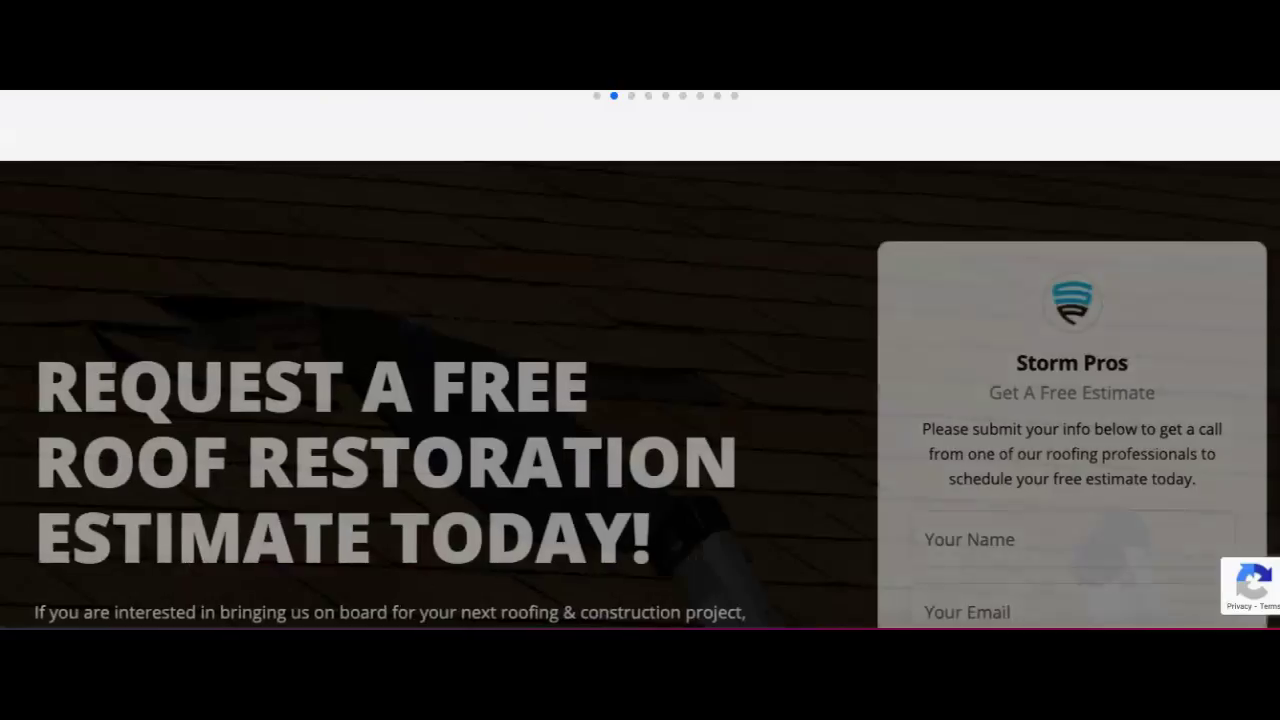
scroll(640, 400, "down", 12)
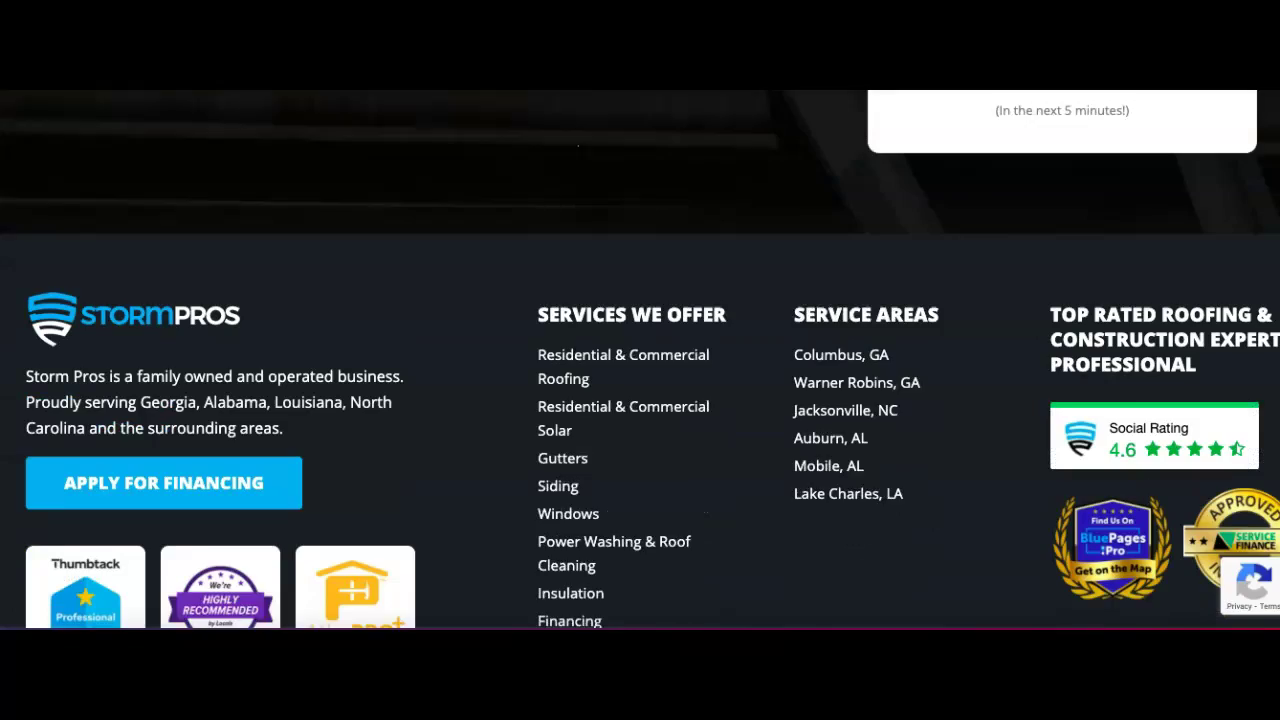
scroll(640, 400, "down", 2)
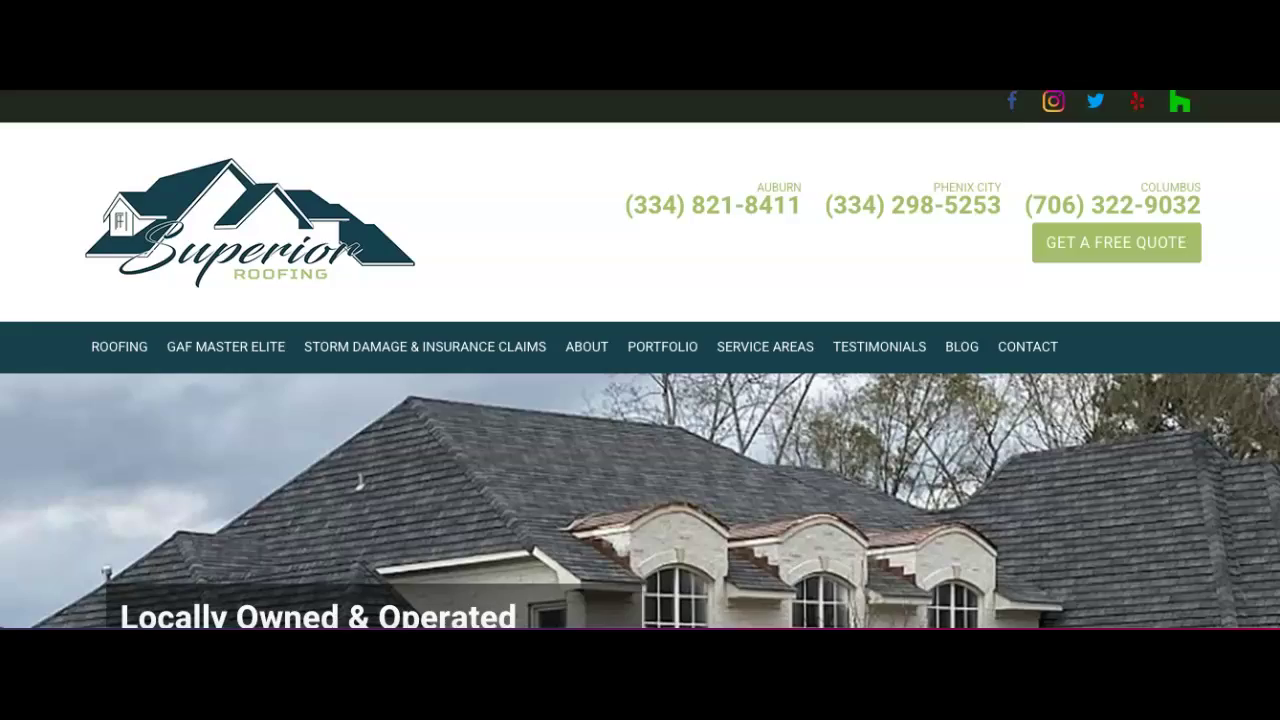
Step: Review the Superior Roofing homepage down to its footer, then jump back to the top
scroll(640, 400, "down", 2)
scroll(640, 400, "down", 3)
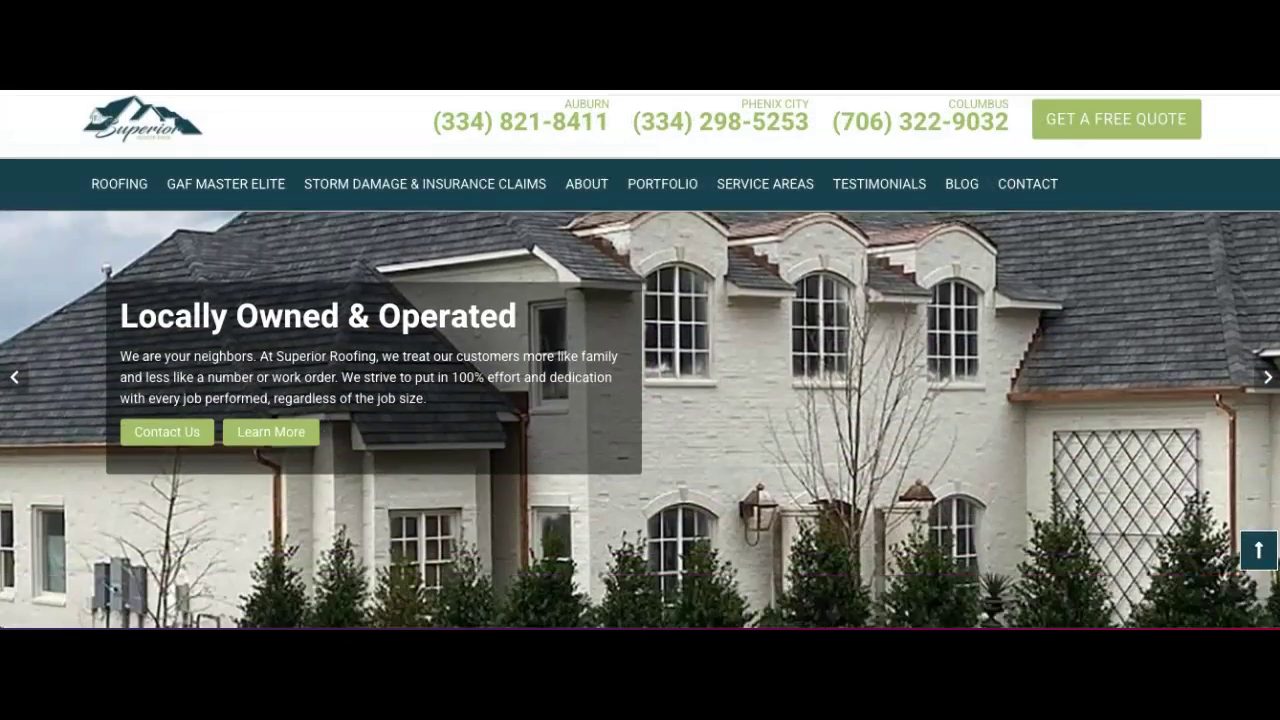
scroll(640, 420, "down", 10)
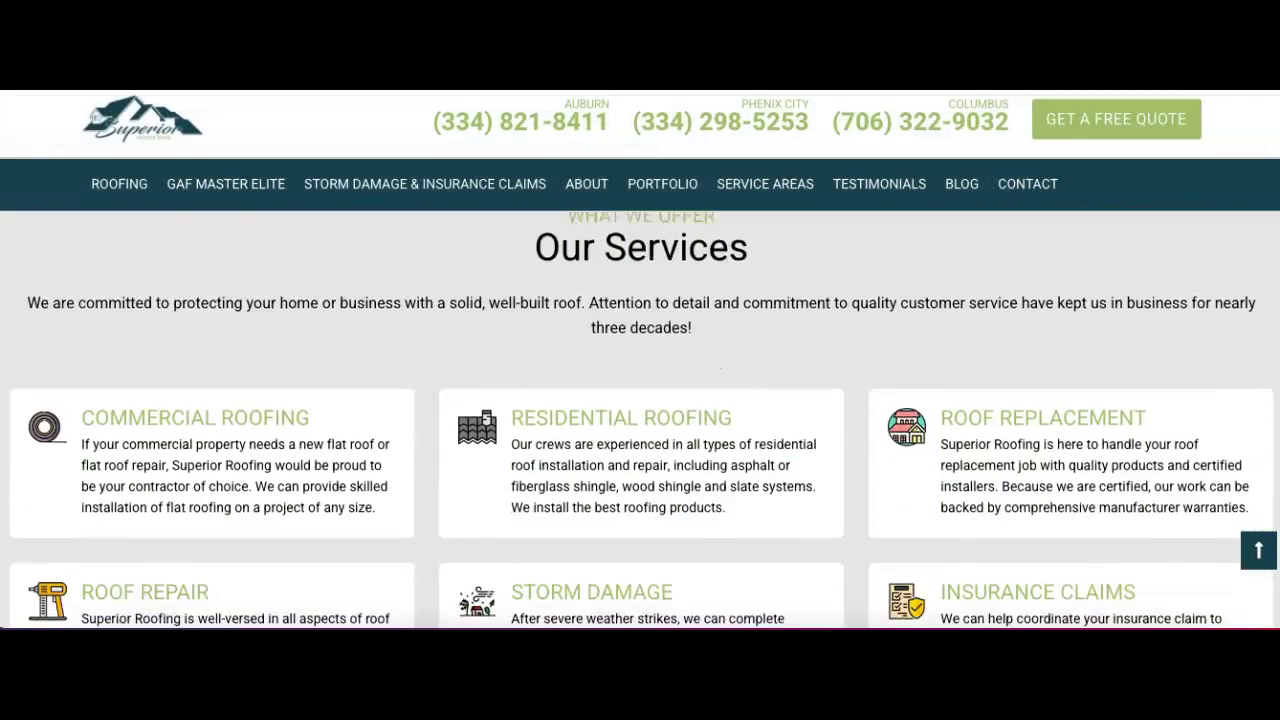
scroll(640, 420, "down", 8)
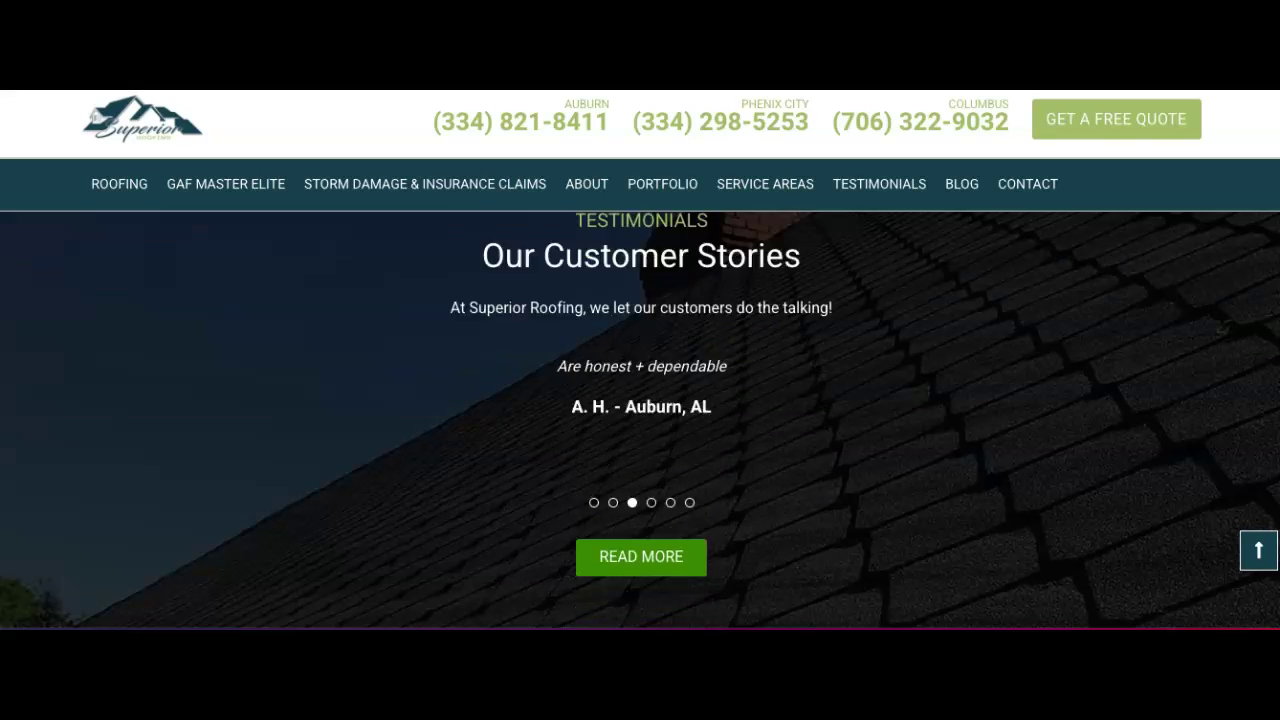
scroll(640, 420, "down", 8)
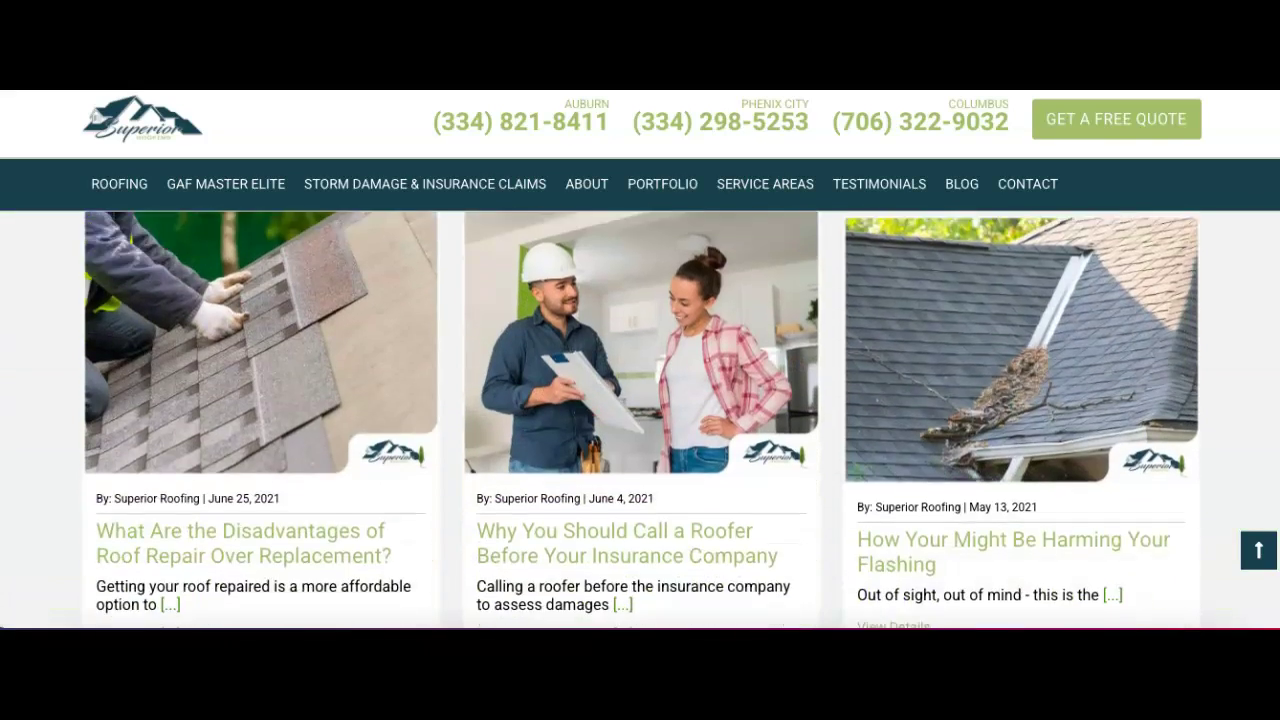
scroll(640, 420, "down", 8)
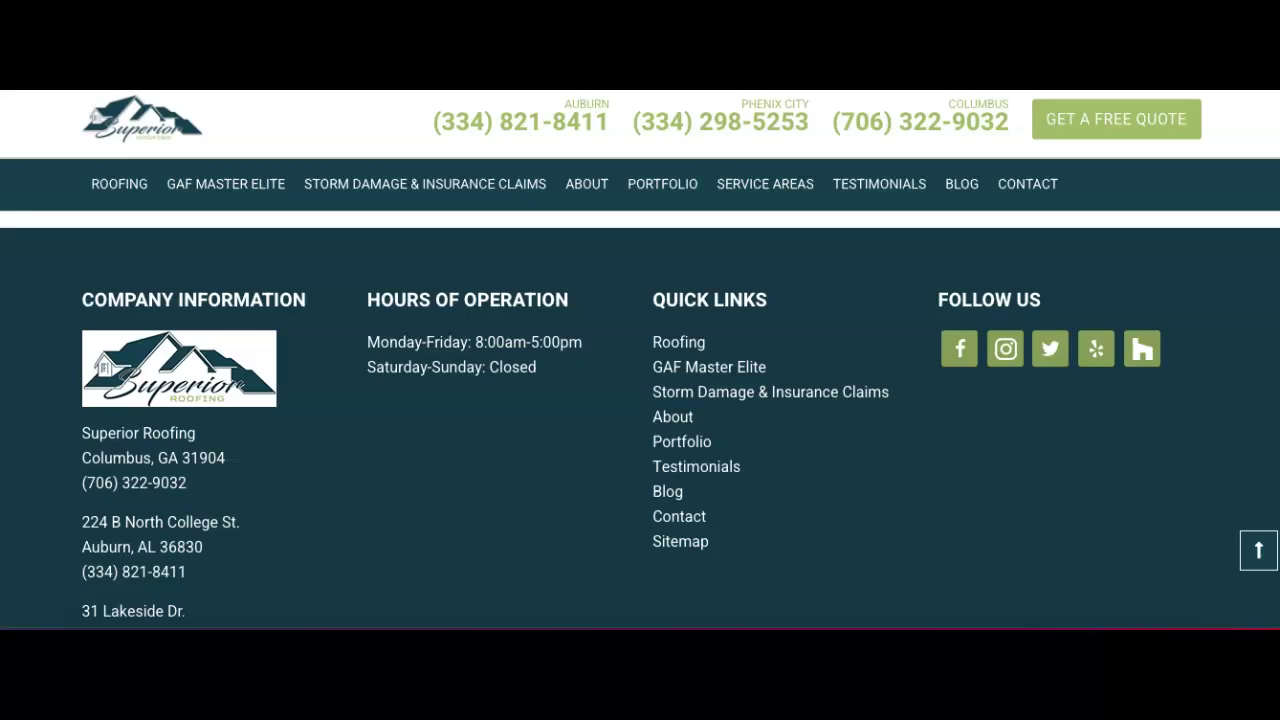
key("Home")
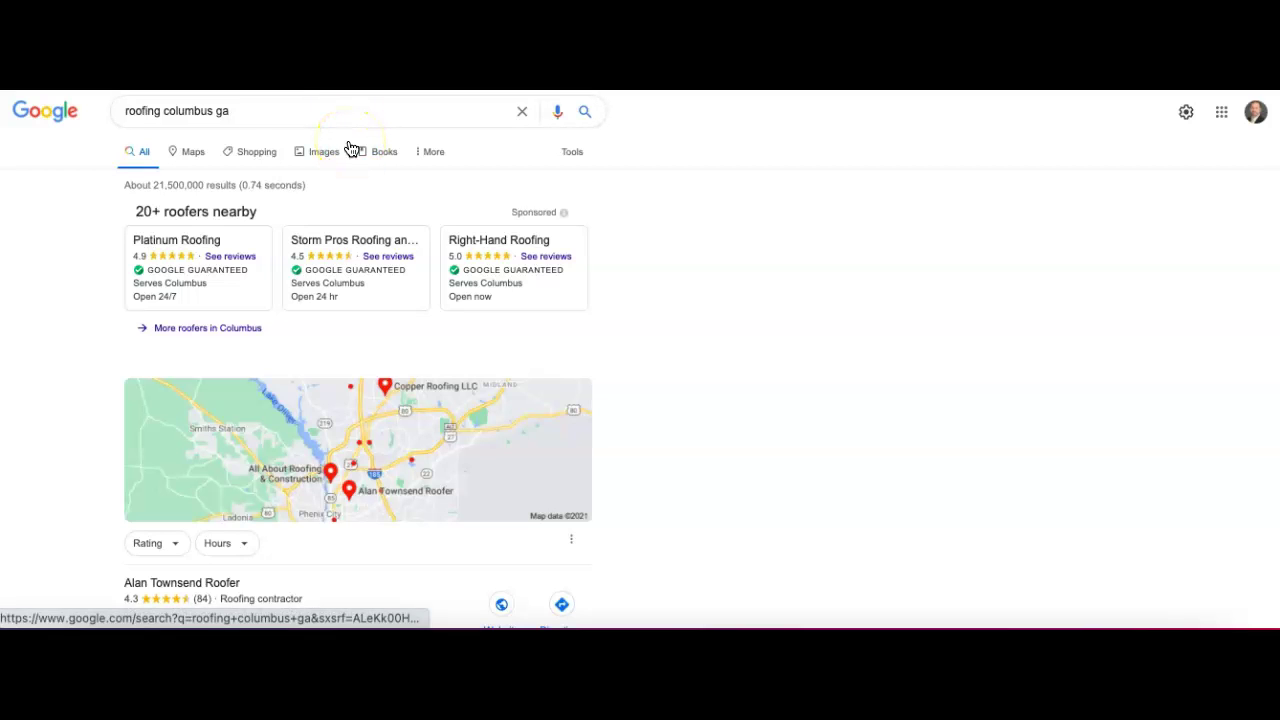
left_click_drag(260, 116, 119, 119)
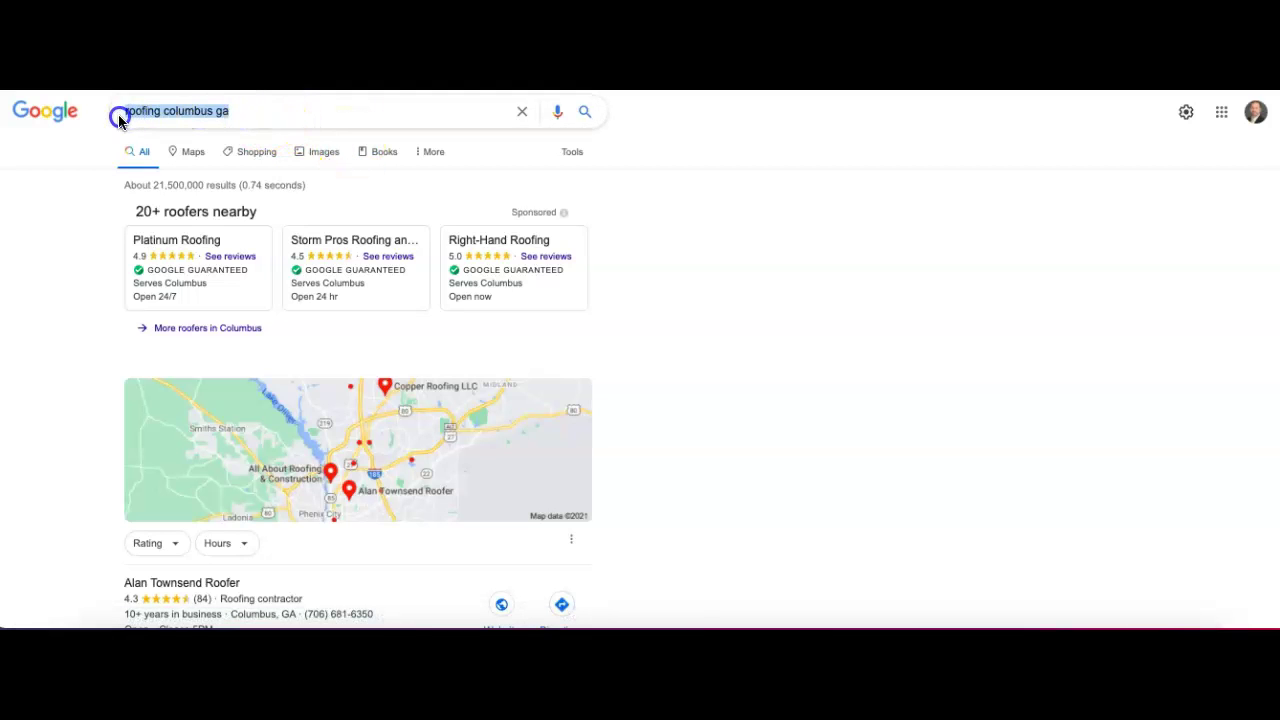
left_click(66, 177)
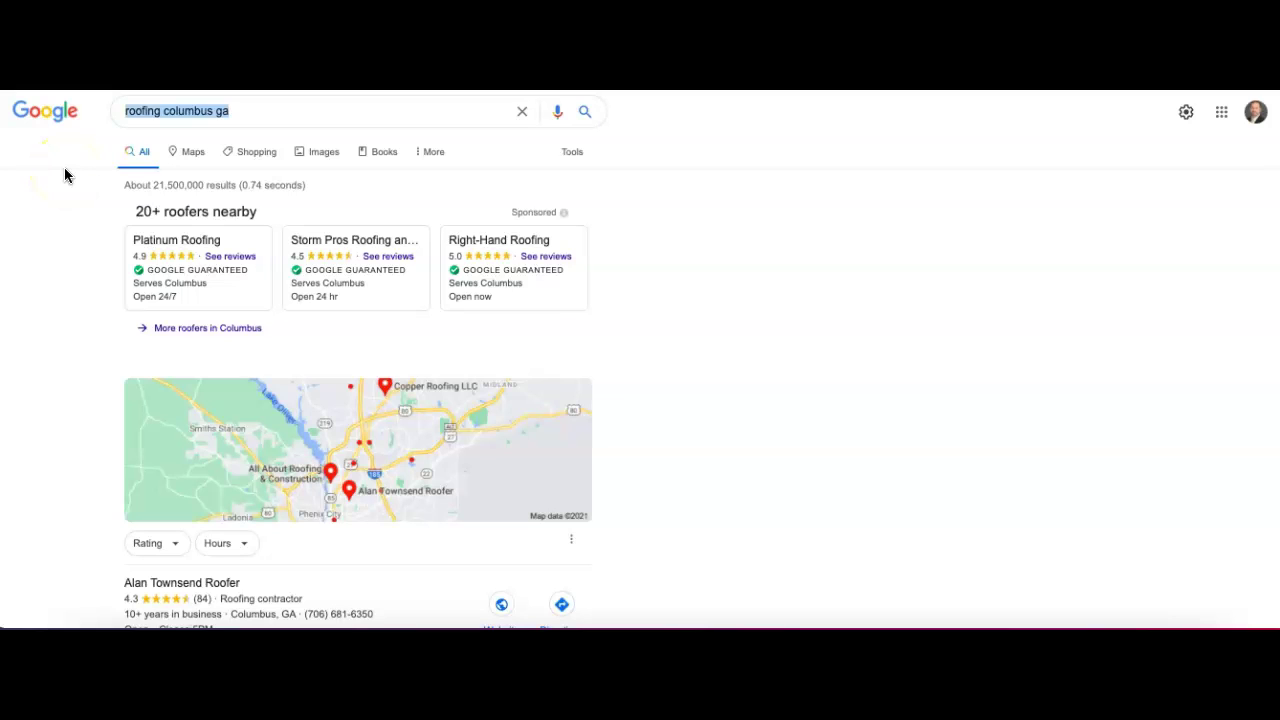
left_click(51, 151)
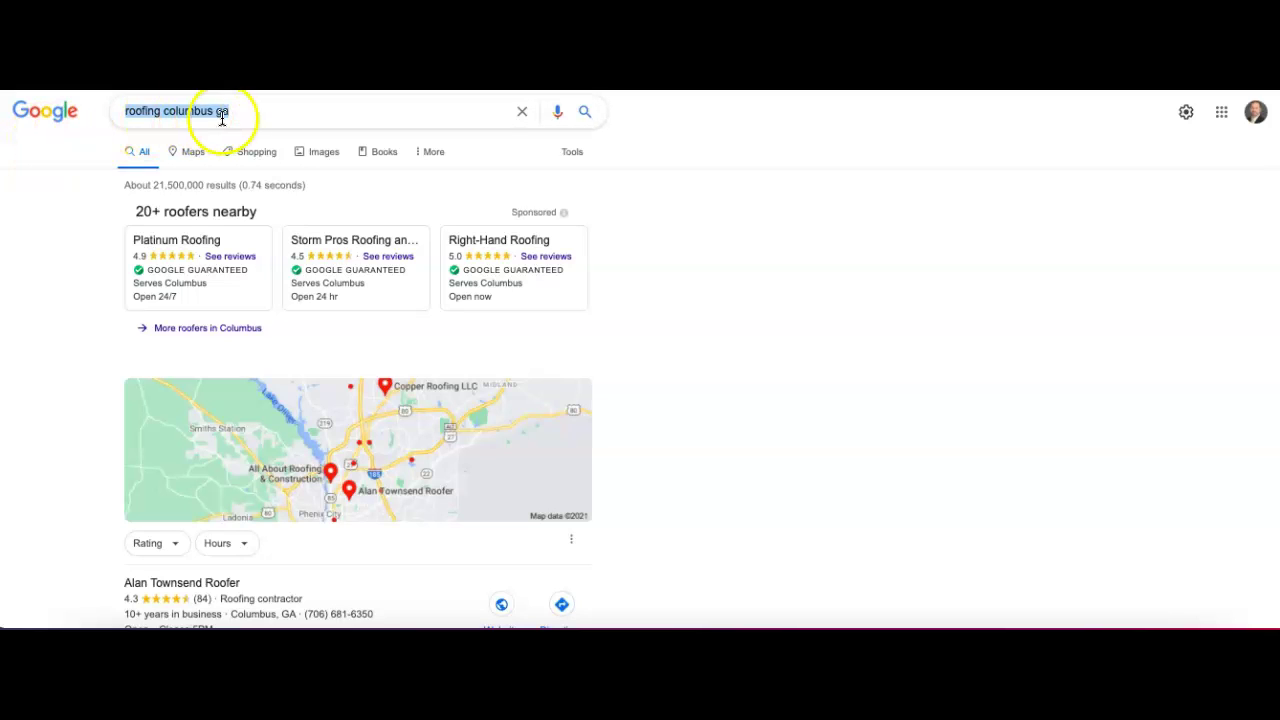
left_click(102, 122)
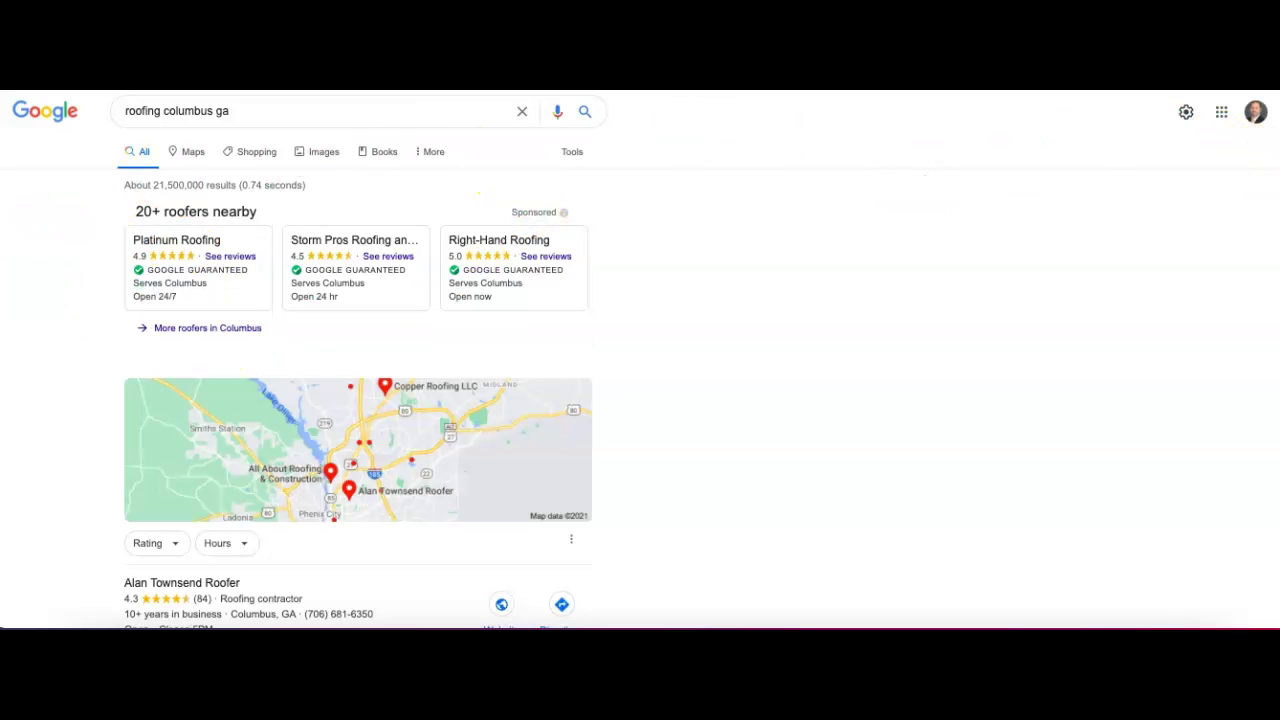
scroll(1100, 216, "down", 5)
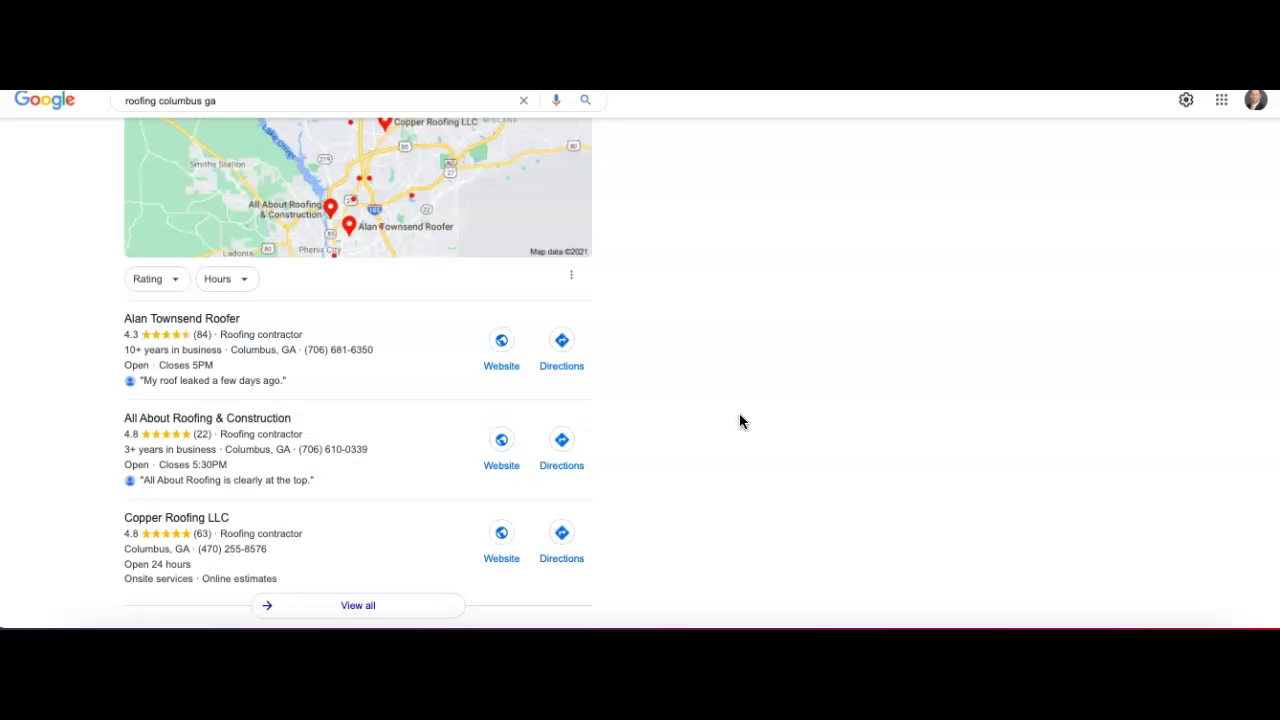
left_click(760, 381)
left_click(740, 300)
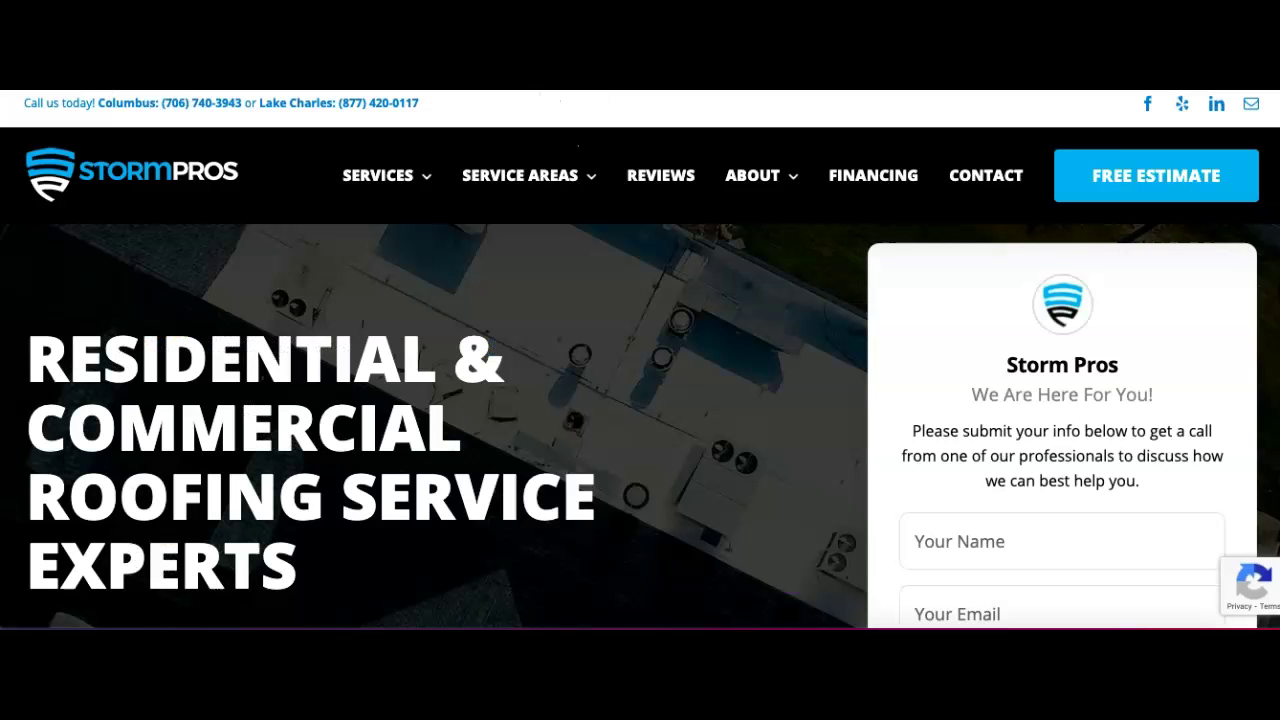
Step: Go back from the Storm Pros homepage to the Google results for 'roofing columbus ga'
left_click(566, 114)
left_click(1029, 131)
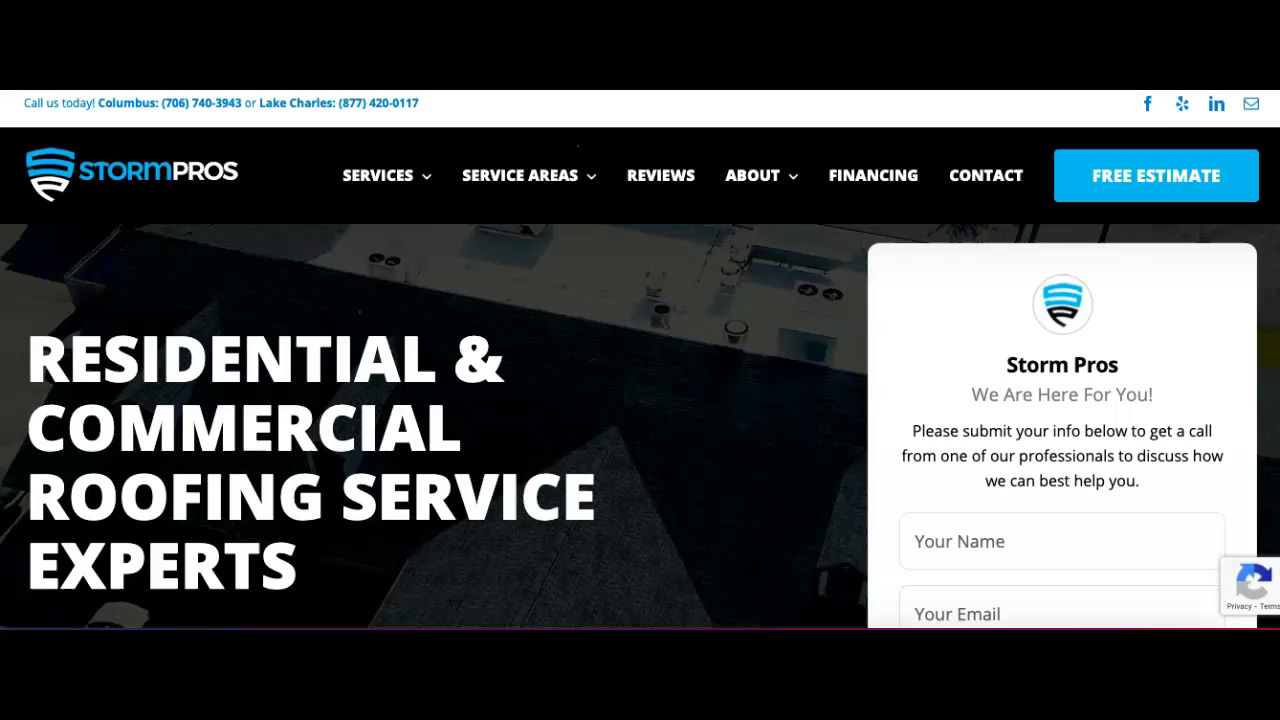
left_click(1149, 107)
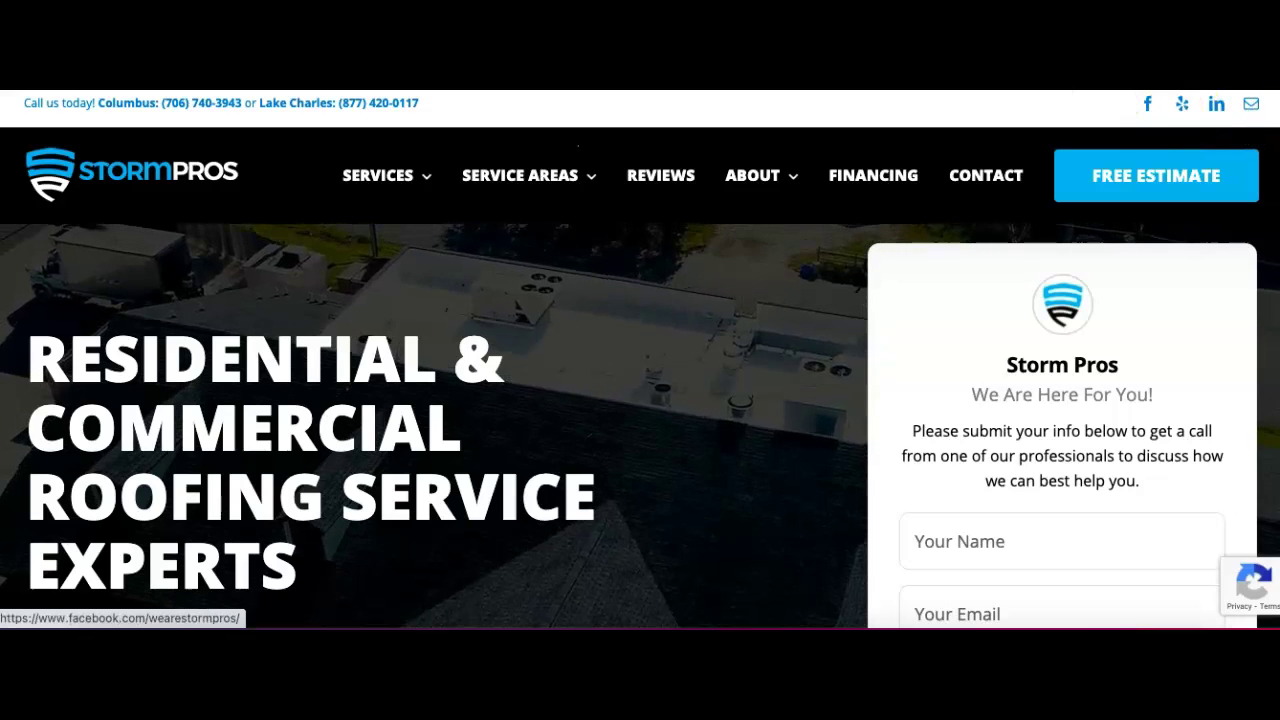
key("alt+Left")
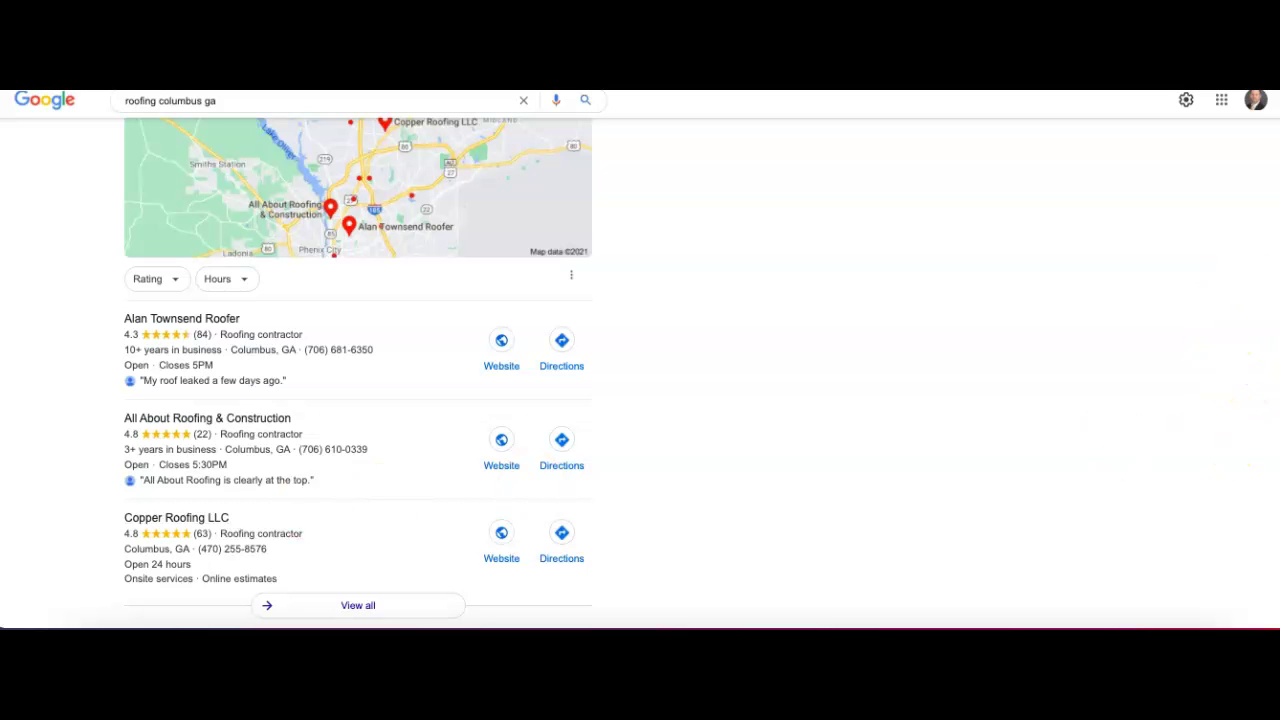
Step: Scroll down through the Google local map listings for roofing columbus ga
scroll(358, 370, "down", 5)
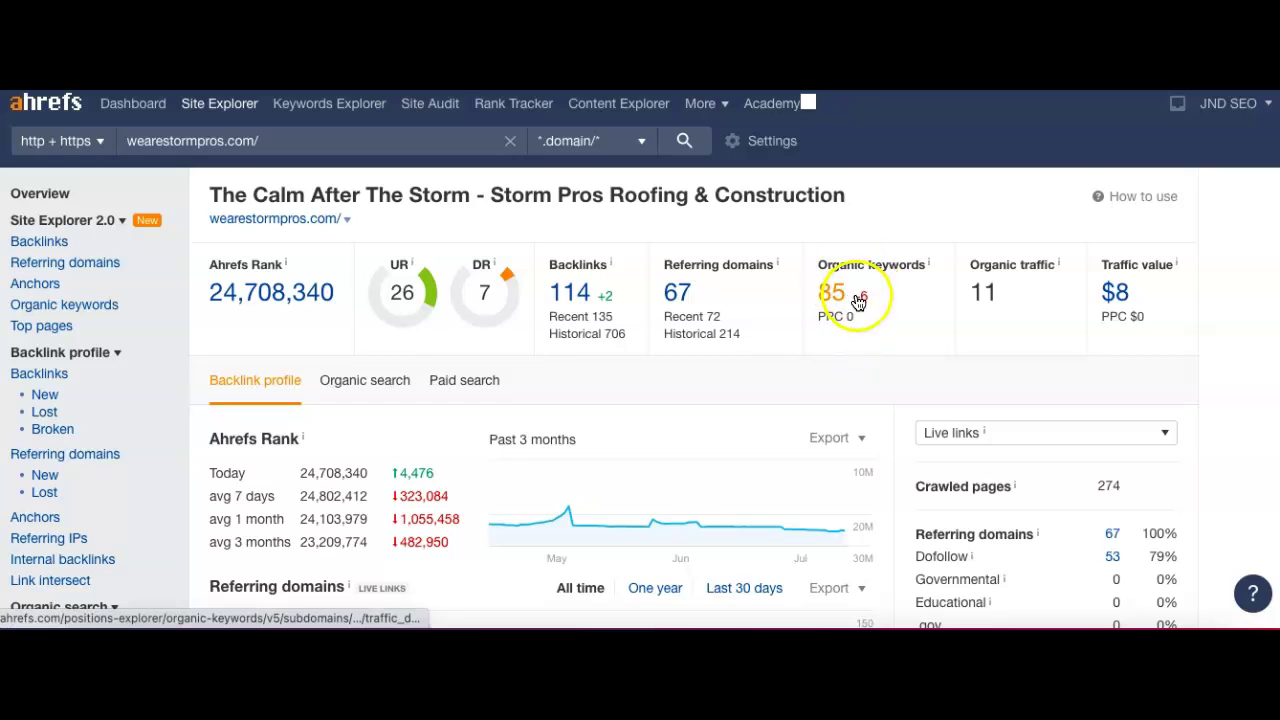
double_click(1007, 296)
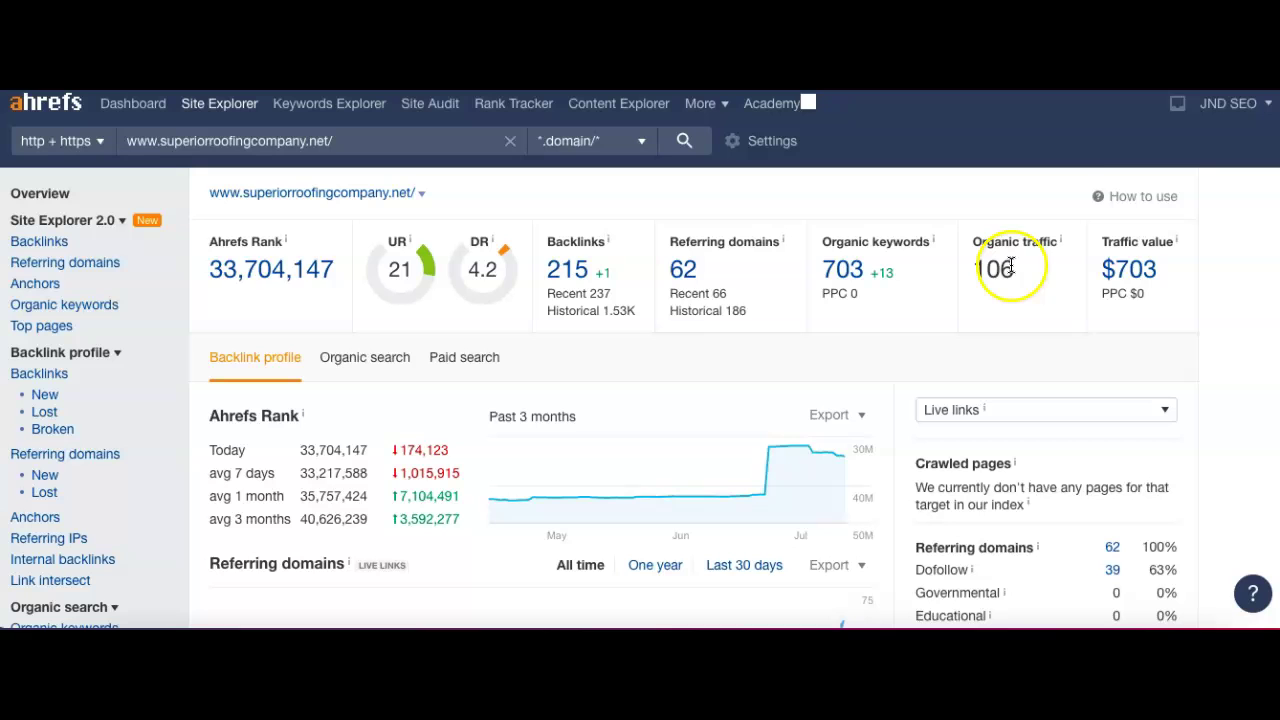
Step: Highlight superiorroofingcompany.net's organic traffic figure of 106 in Site Explorer
left_click_drag(1024, 268, 912, 268)
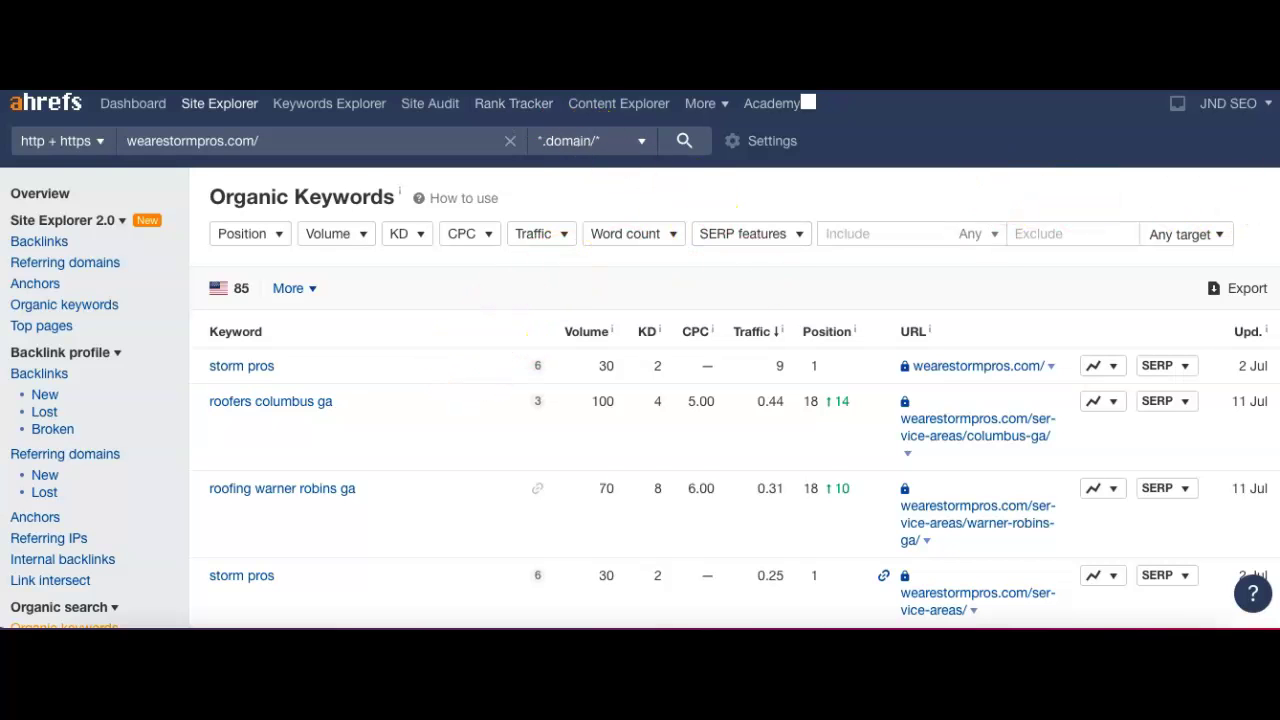
Step: Highlight 'storm pros' search volume 30 and its position 1 ranking
scroll(640, 357, "down", 3)
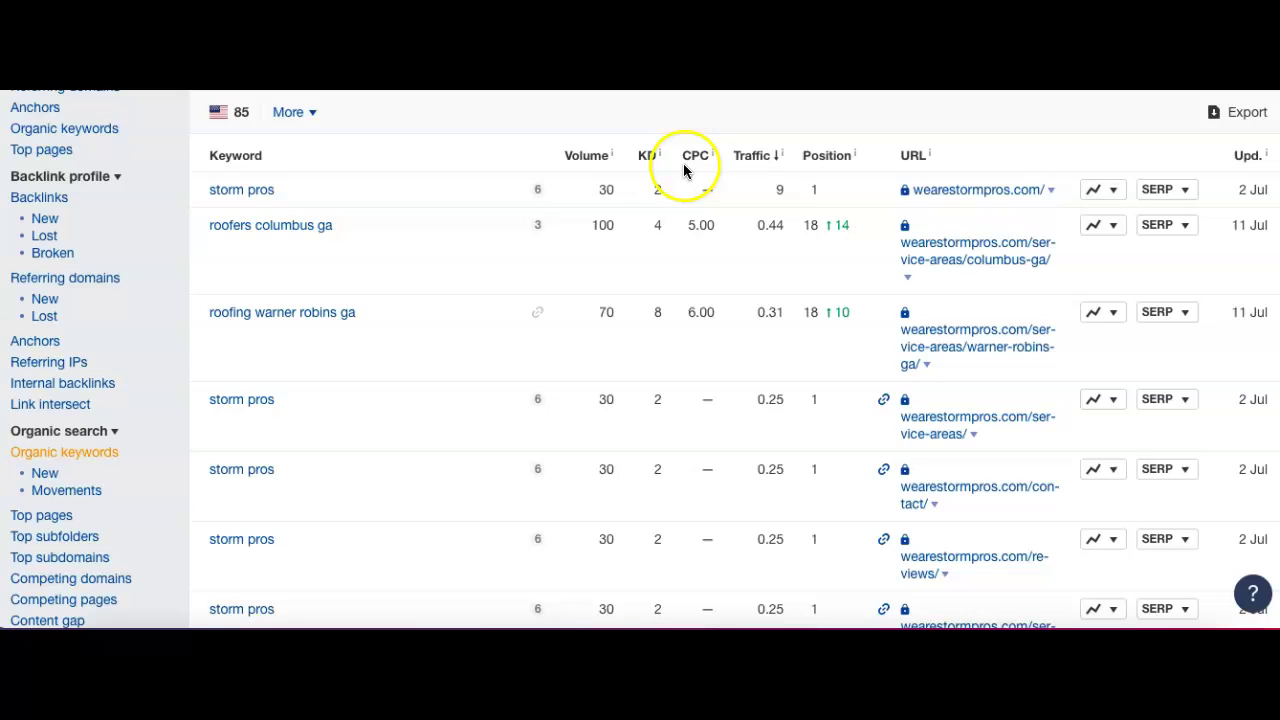
left_click(619, 195)
left_click_drag(619, 195, 592, 190)
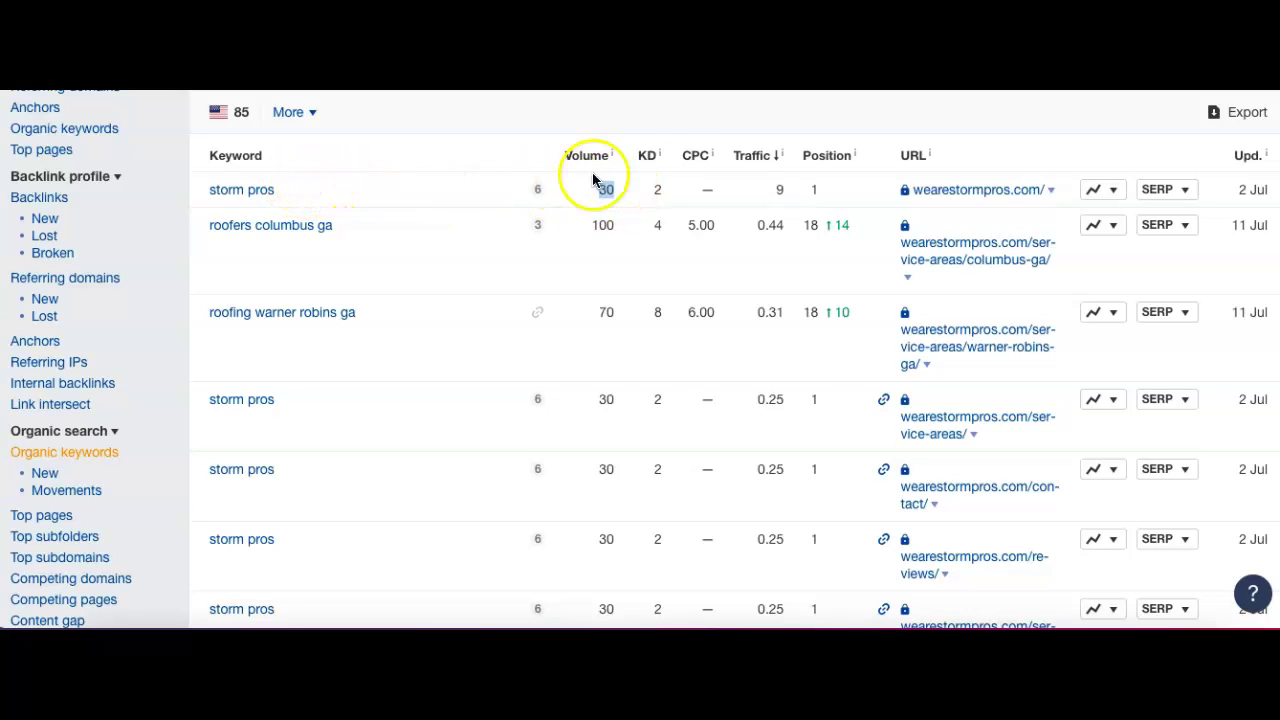
left_click(813, 189)
mouse_move(813, 189)
left_mouse_down()
mouse_move(845, 200)
mouse_move(830, 194)
left_mouse_up()
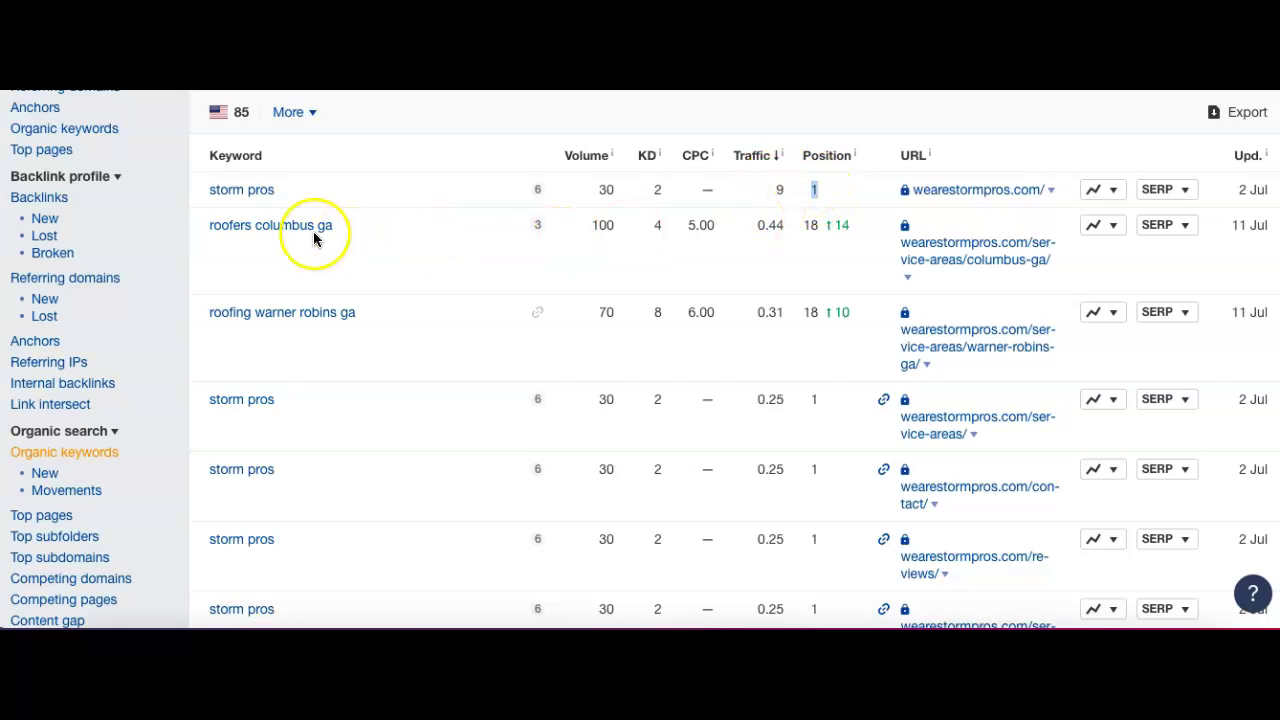
Step: Highlight 'roofers columbus ga' with volume 100, position 18 and traffic 0.44
left_click_drag(365, 226, 213, 219)
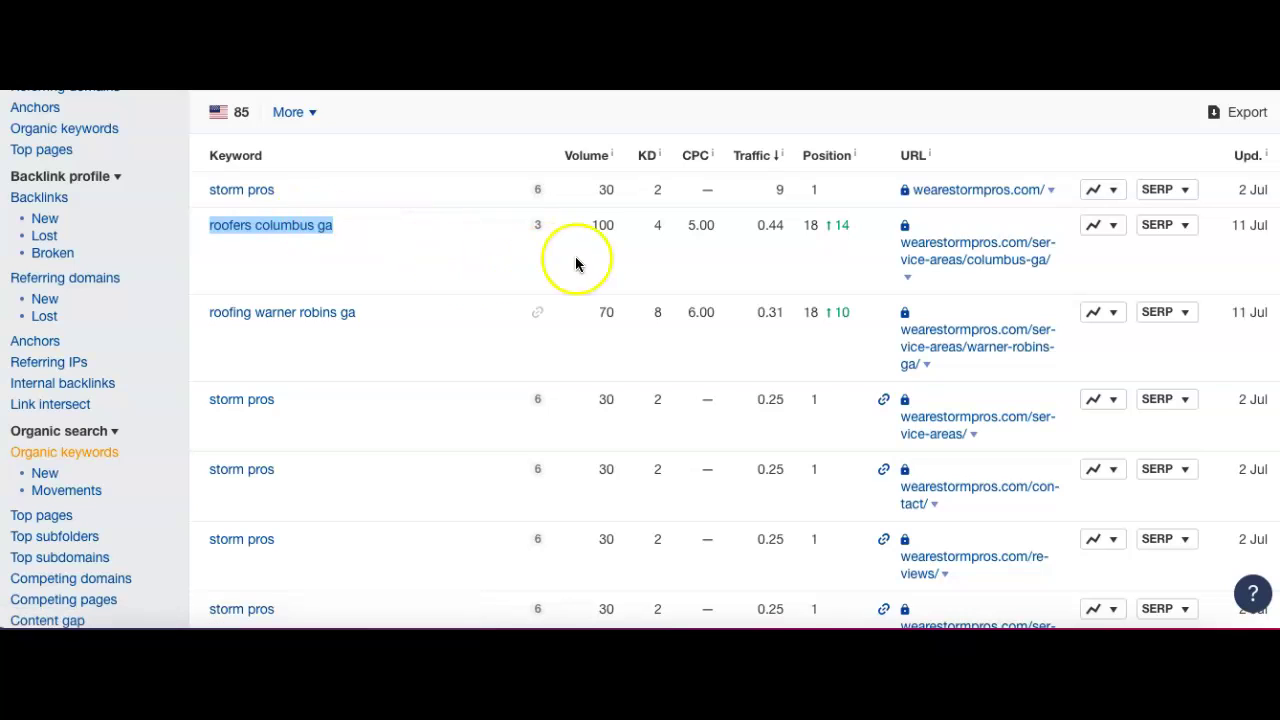
double_click(598, 225)
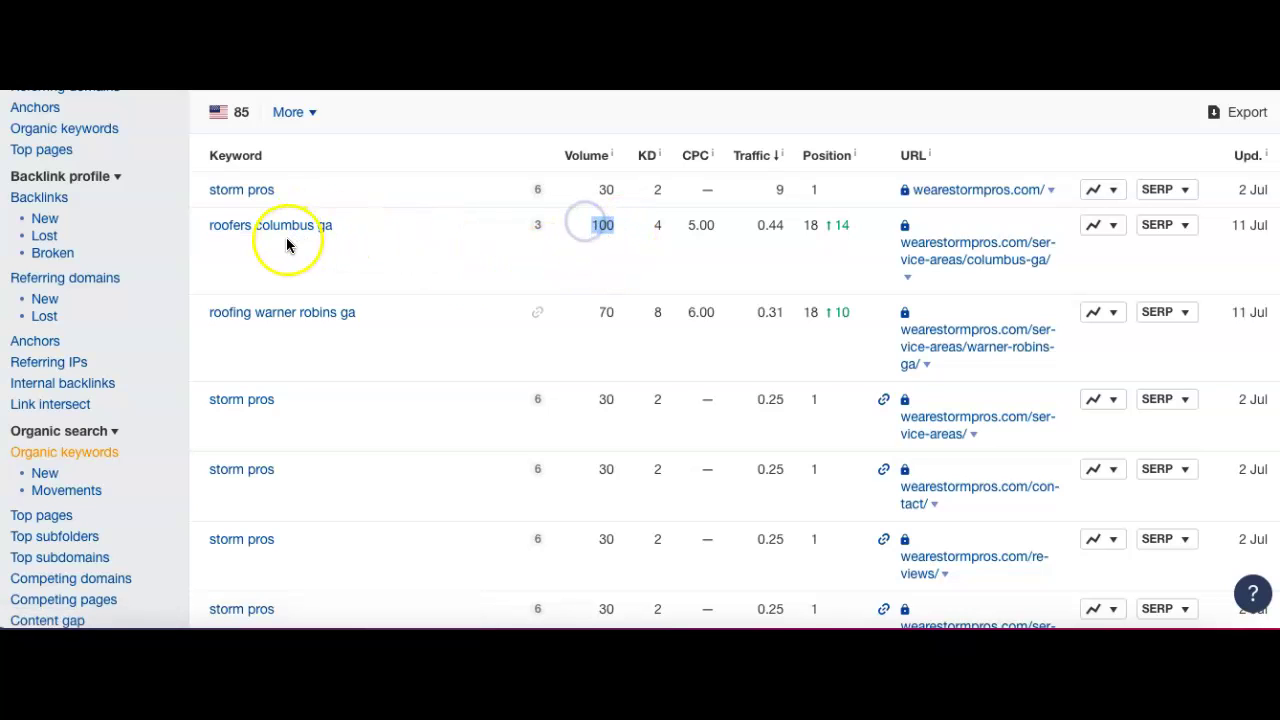
double_click(812, 225)
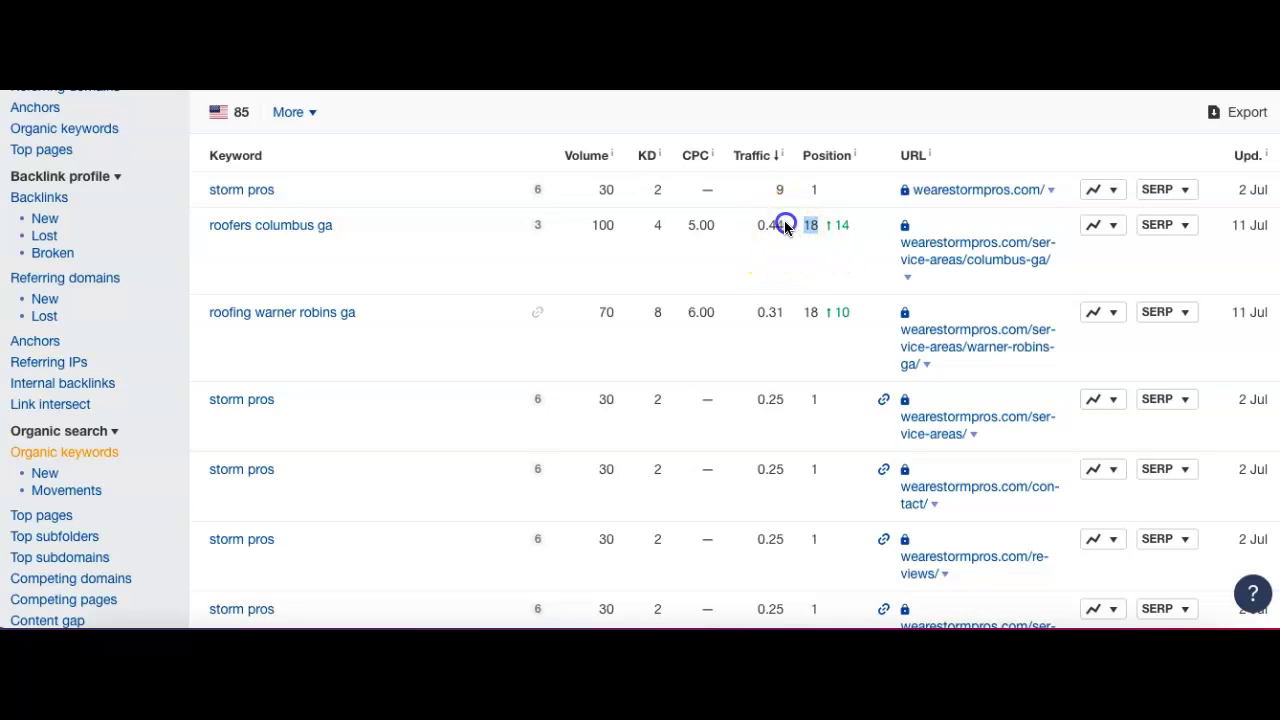
left_click_drag(786, 230, 752, 231)
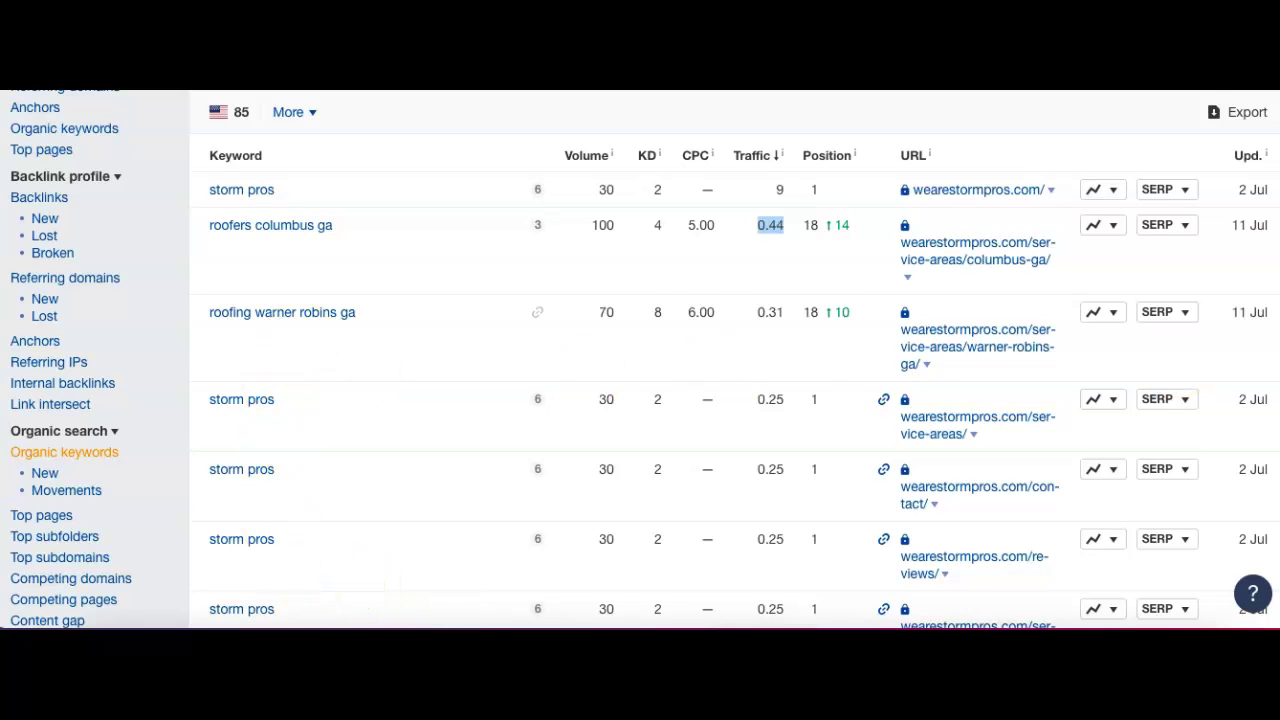
scroll(640, 360, "down", 4)
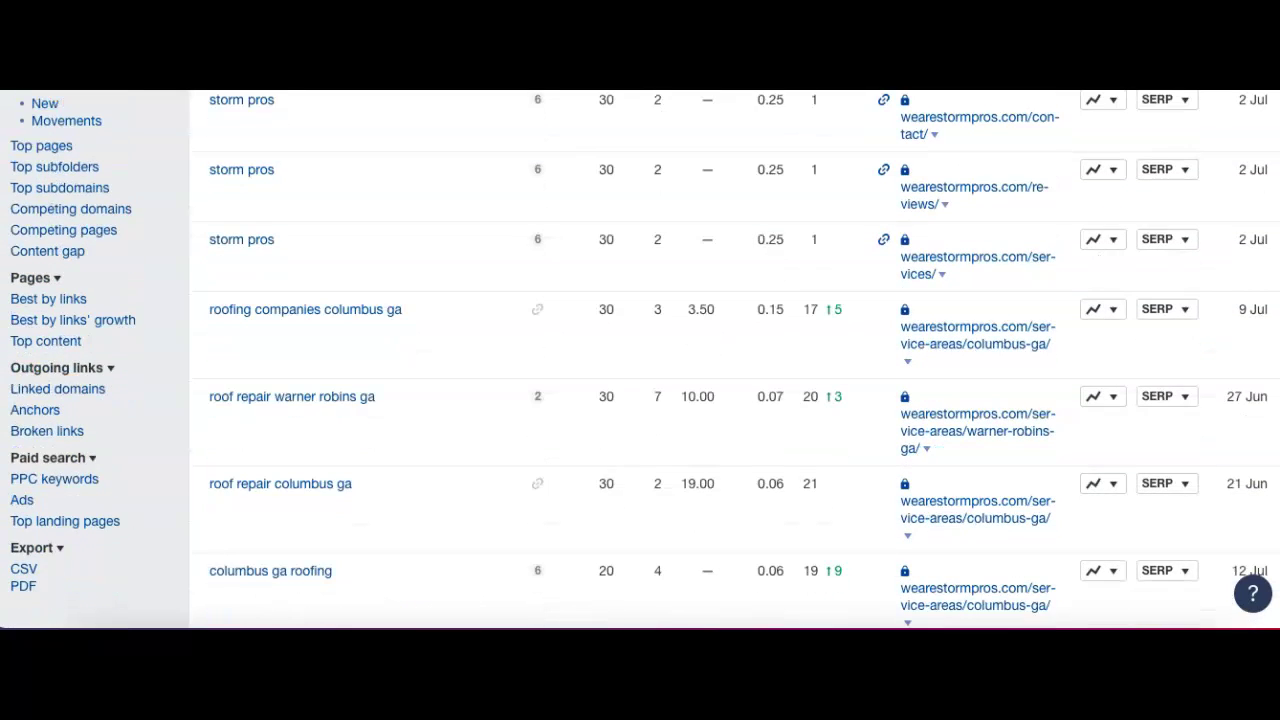
scroll(640, 360, "up", 5)
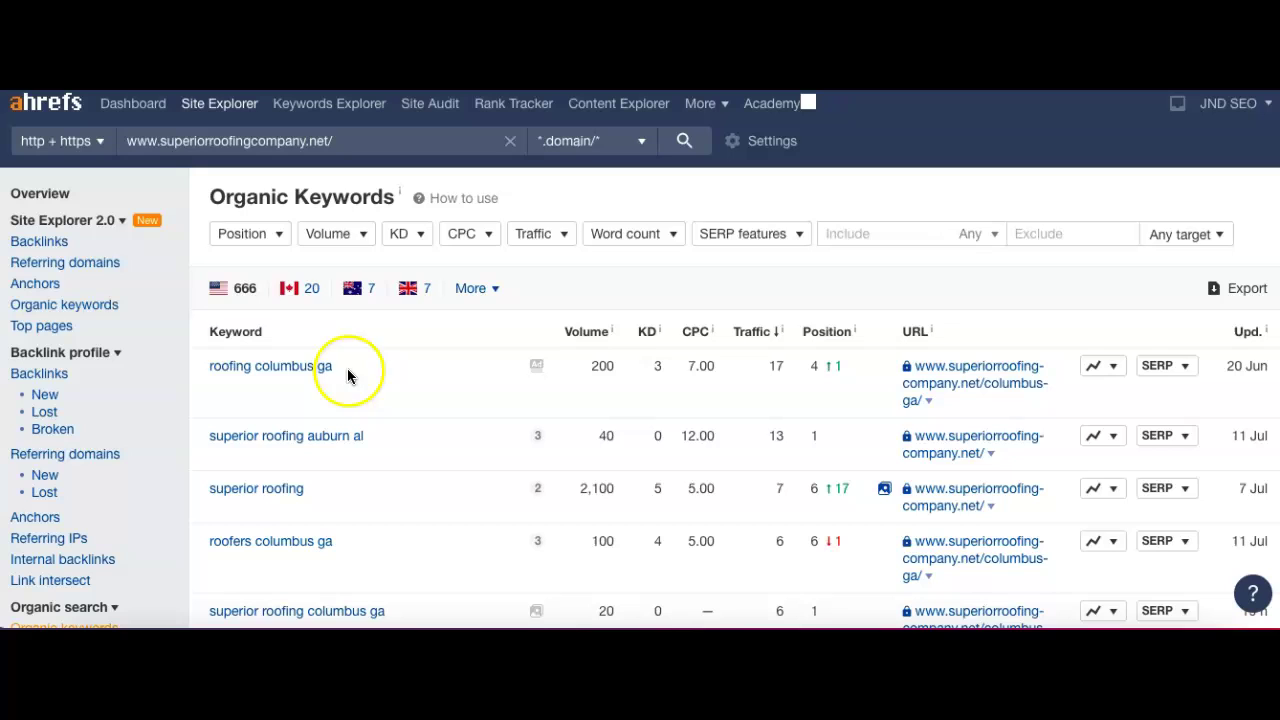
Step: Highlight the competitor's 'roofing columbus ga' volume 200, position 4 and traffic 17
left_click_drag(620, 366, 566, 370)
left_click(806, 363)
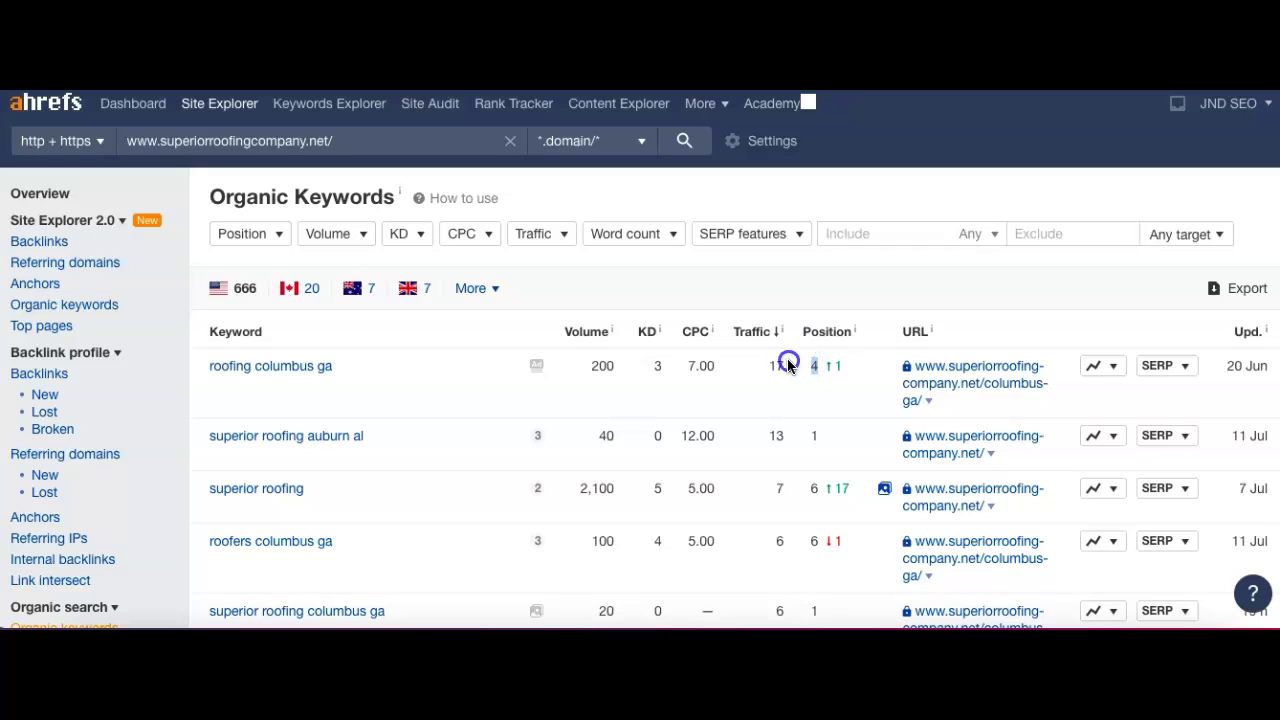
double_click(774, 366)
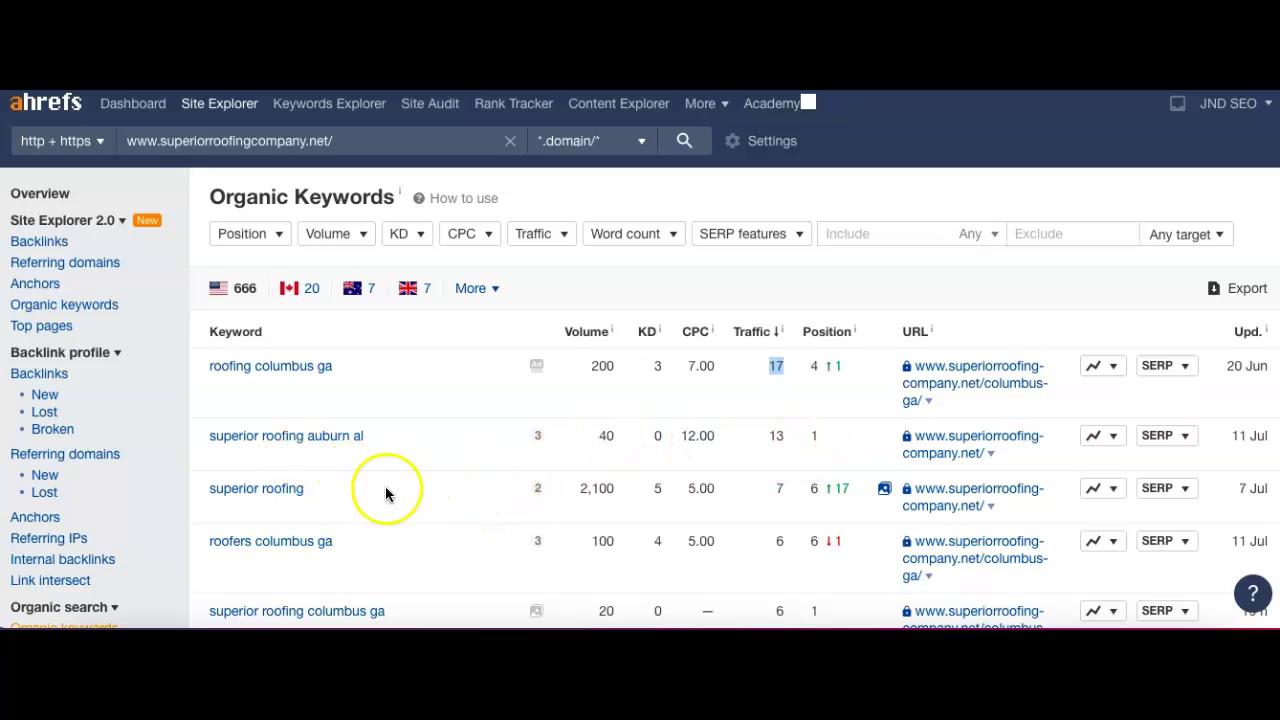
Step: Highlight the competitor's 'roofers columbus ga' row: volume 100 and traffic 6
left_click(331, 545)
left_click_drag(331, 545, 189, 548)
left_click_drag(371, 545, 208, 537)
left_click_drag(615, 538, 559, 540)
mouse_move(779, 541)
left_mouse_down()
mouse_move(820, 533)
mouse_move(761, 535)
left_mouse_up()
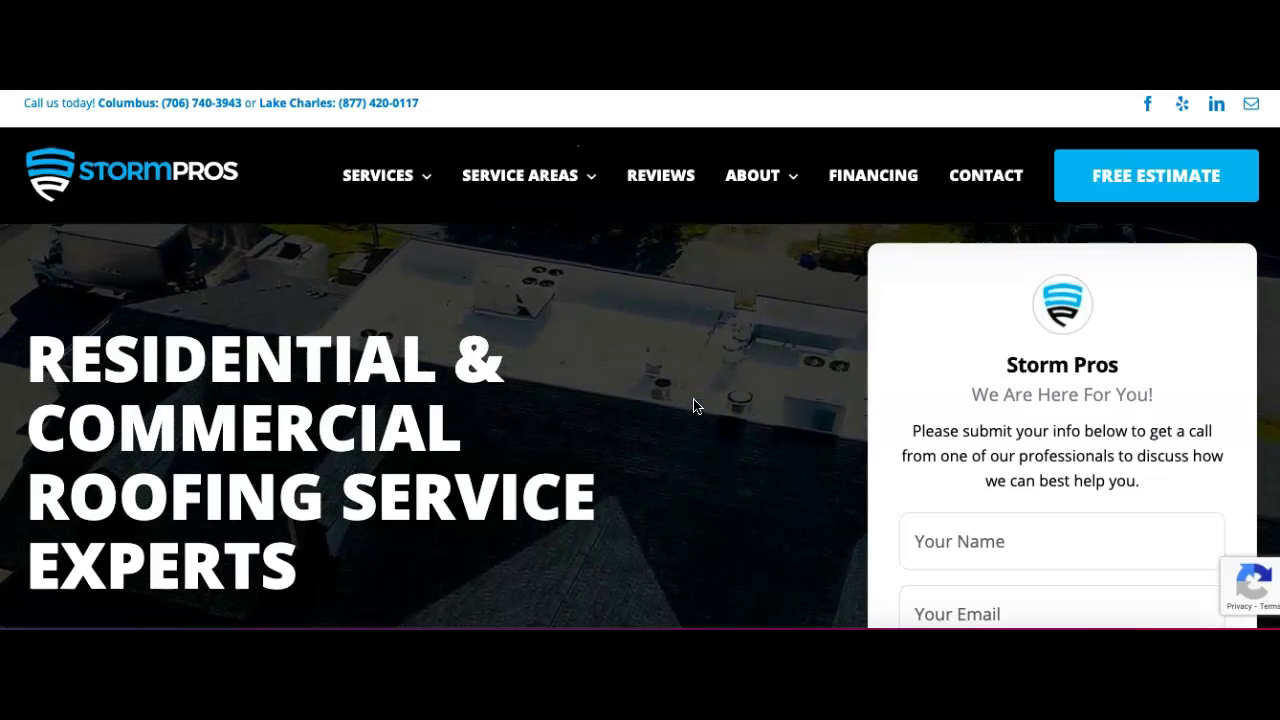
left_click(651, 409)
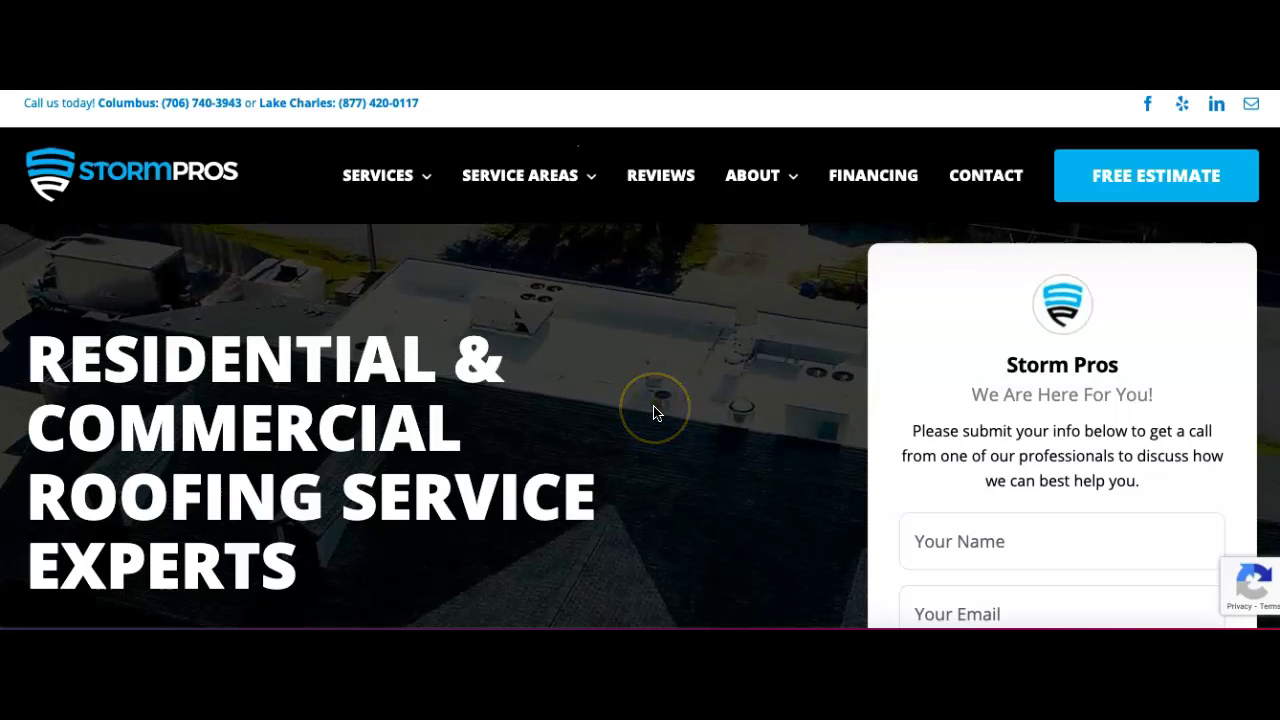